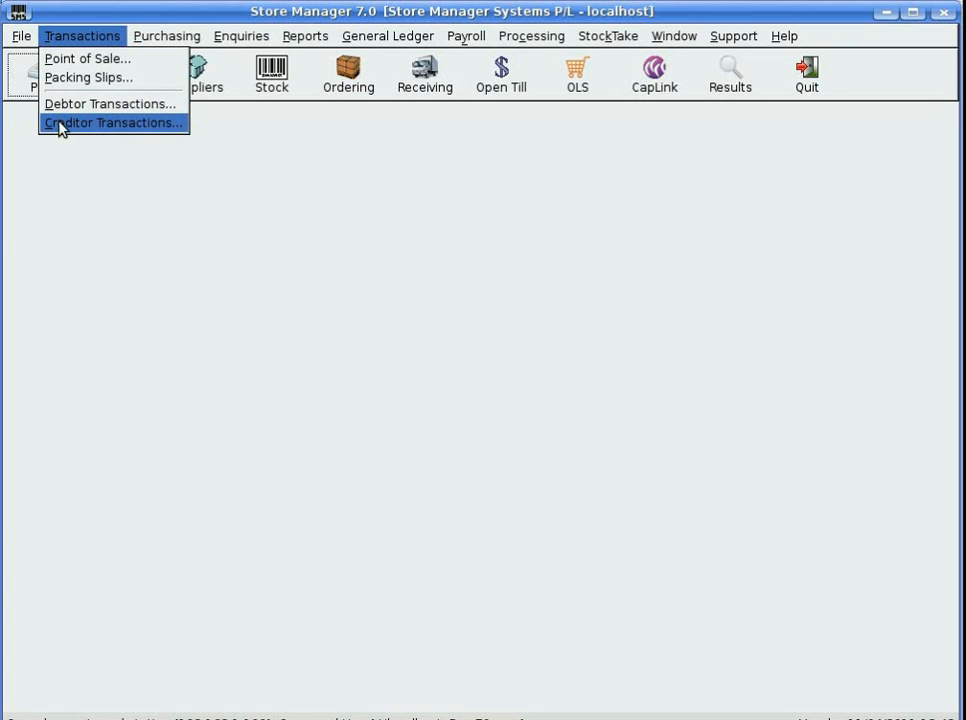
Open Creditor Transactions and pick supplier DSE (Dick Smith Electronics) with a wildcard supplier search
left_click(62, 124)
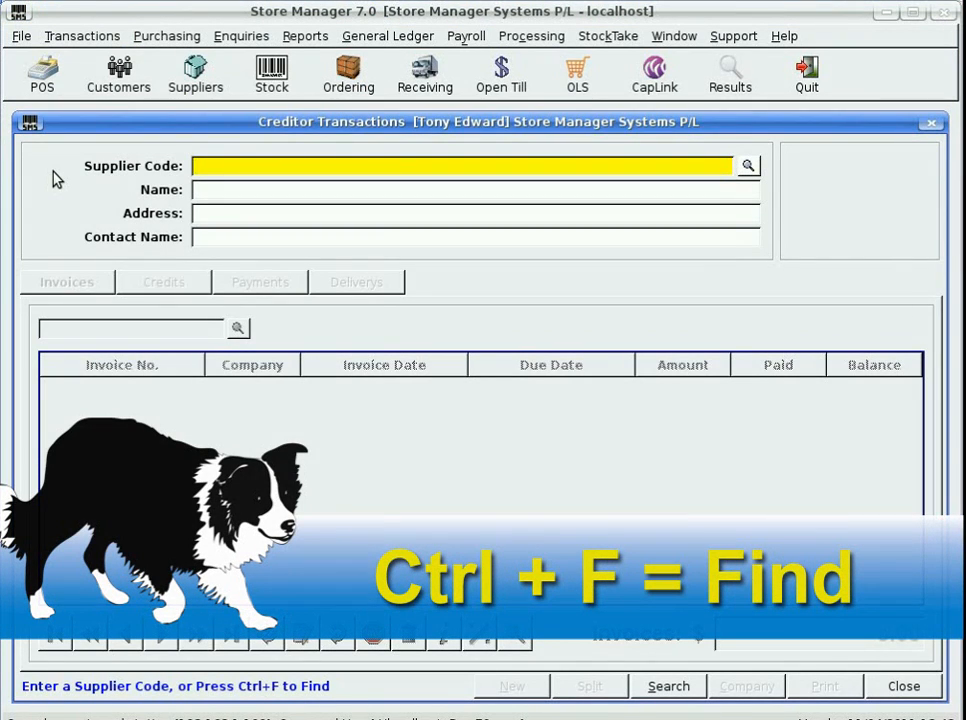
key("ctrl+f")
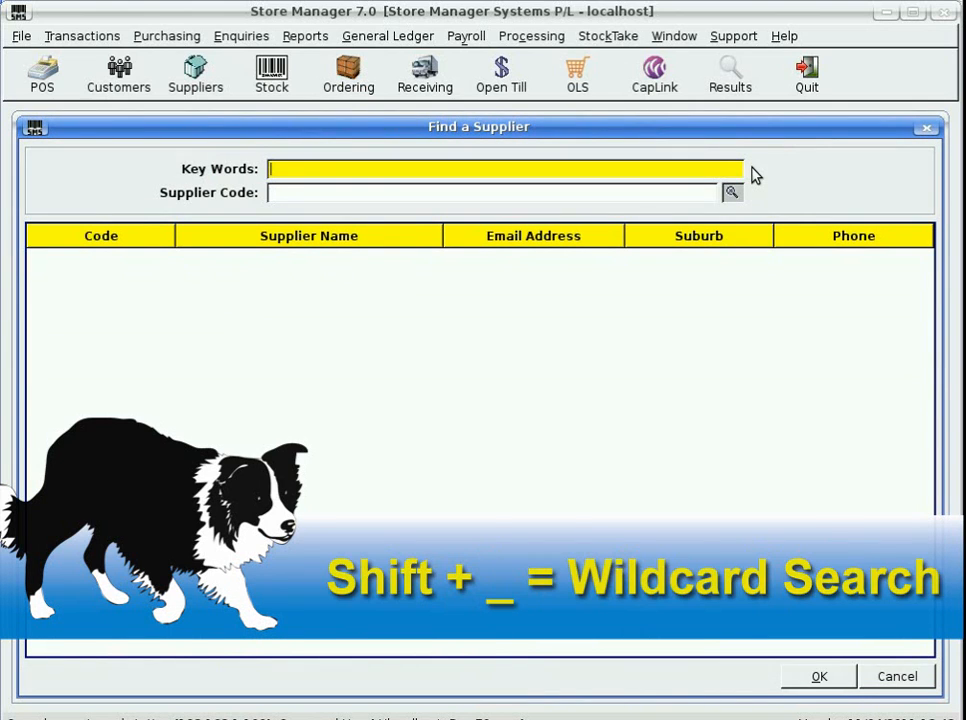
type("_")
key("Return")
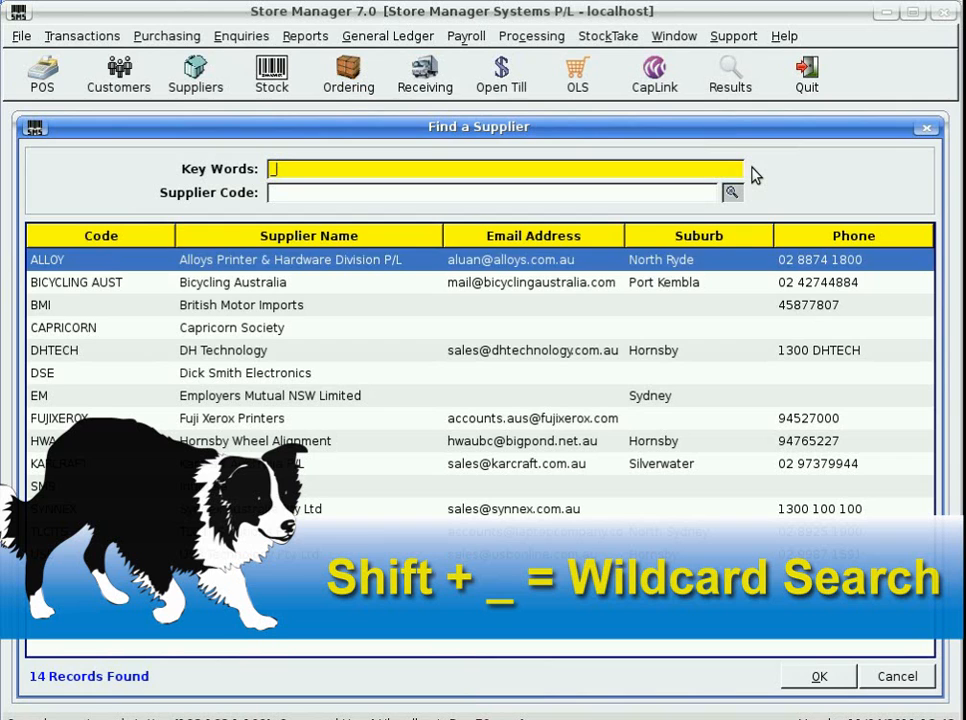
key("Down")
key("Down")
key("Down")
key("Down")
key("Down")
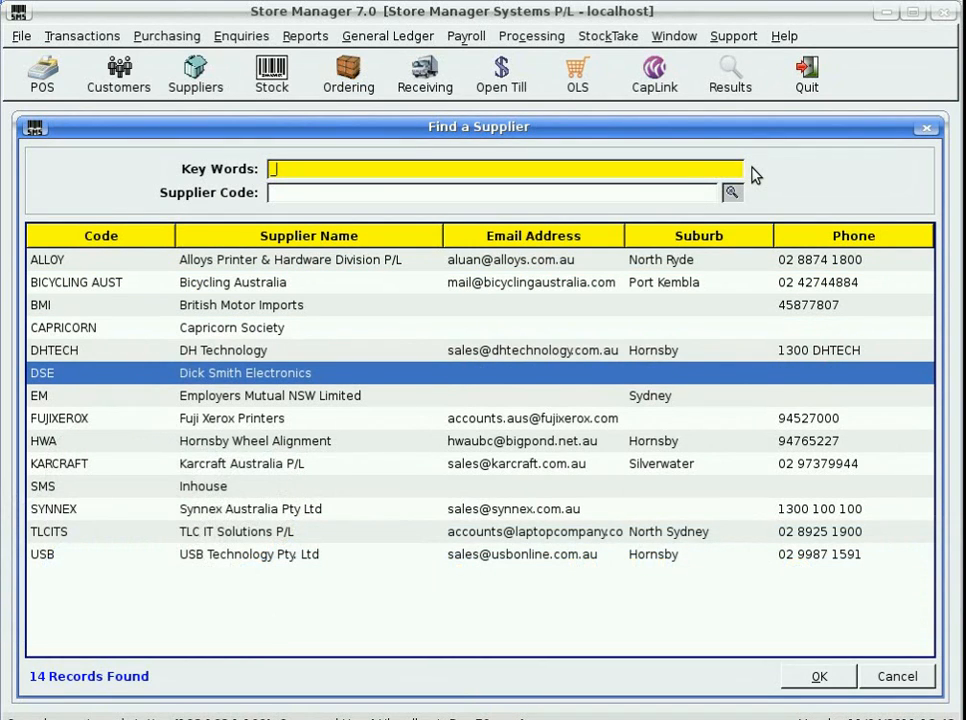
key("Return")
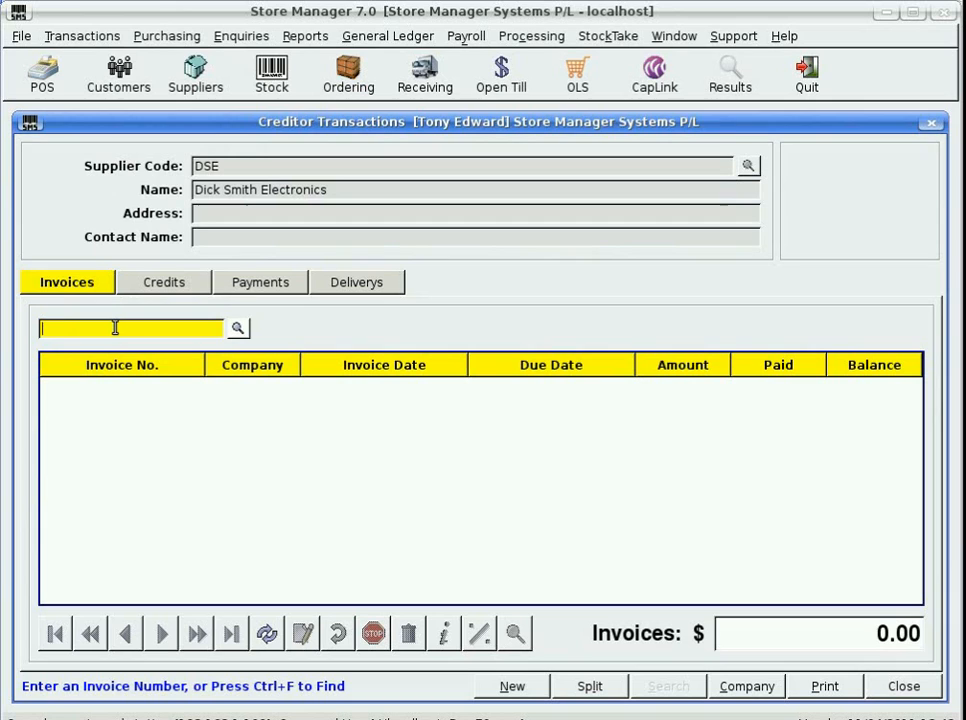
Add new creditor invoice 123456 with invoice date 7/4/2011 and an amount of 120
type("123456")
key("Return")
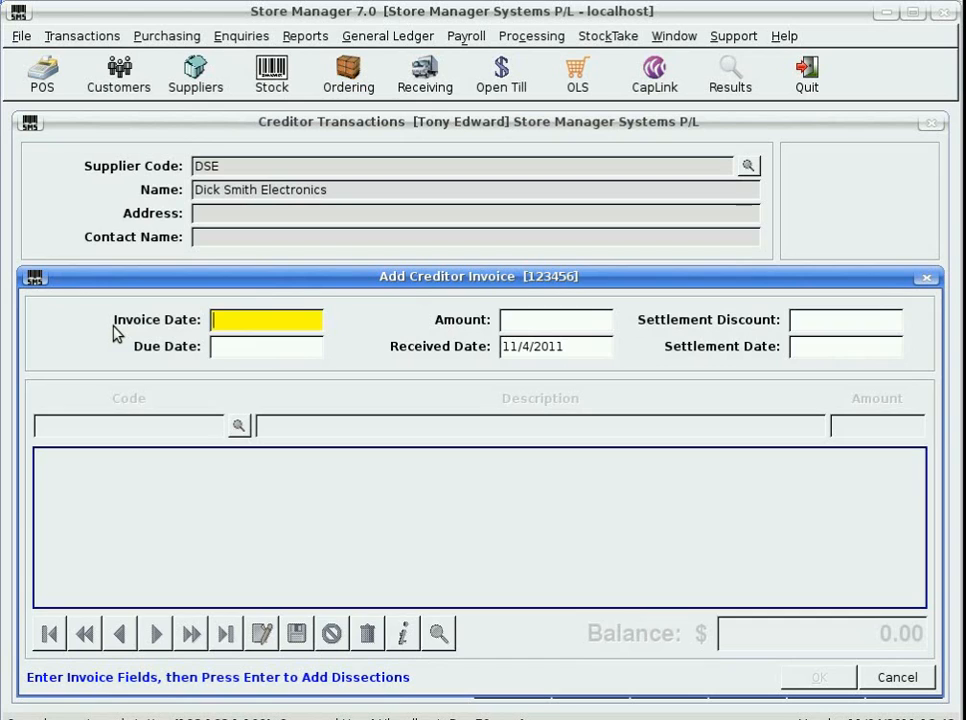
type("7")
key("Return")
type("120")
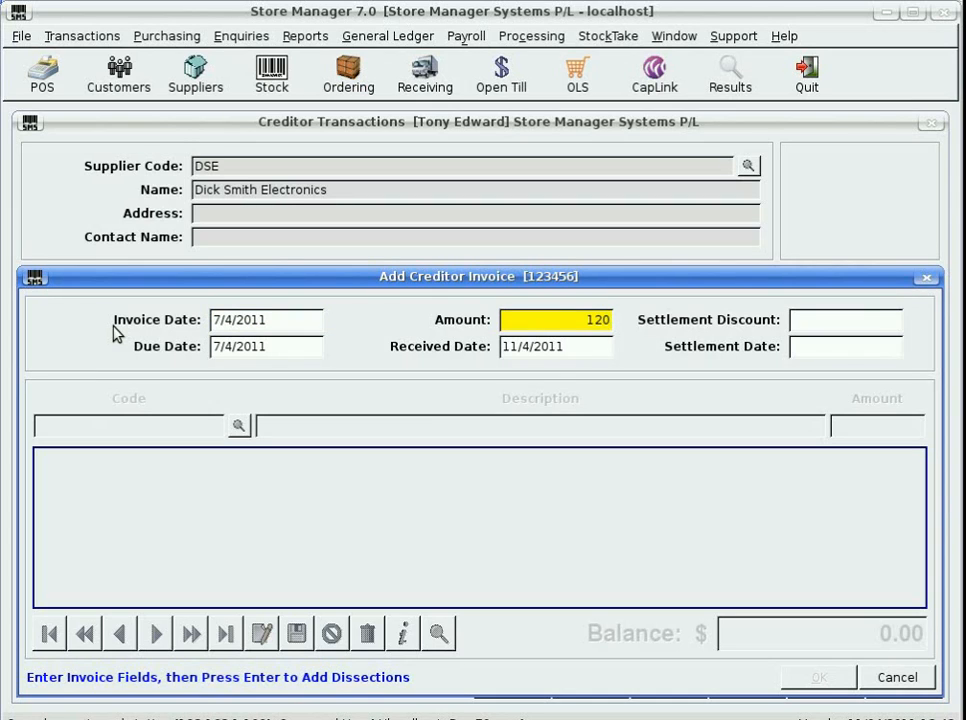
key("Return")
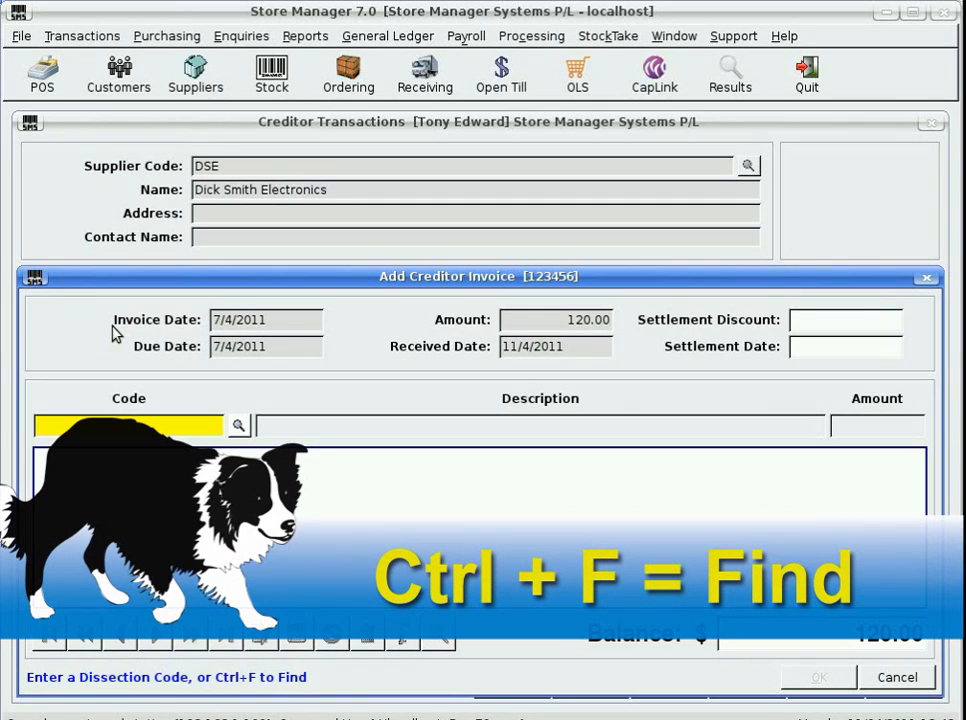
Search the dissections for GST and choose the GST ON PURCHASES code for the invoice
key("ctrl+f")
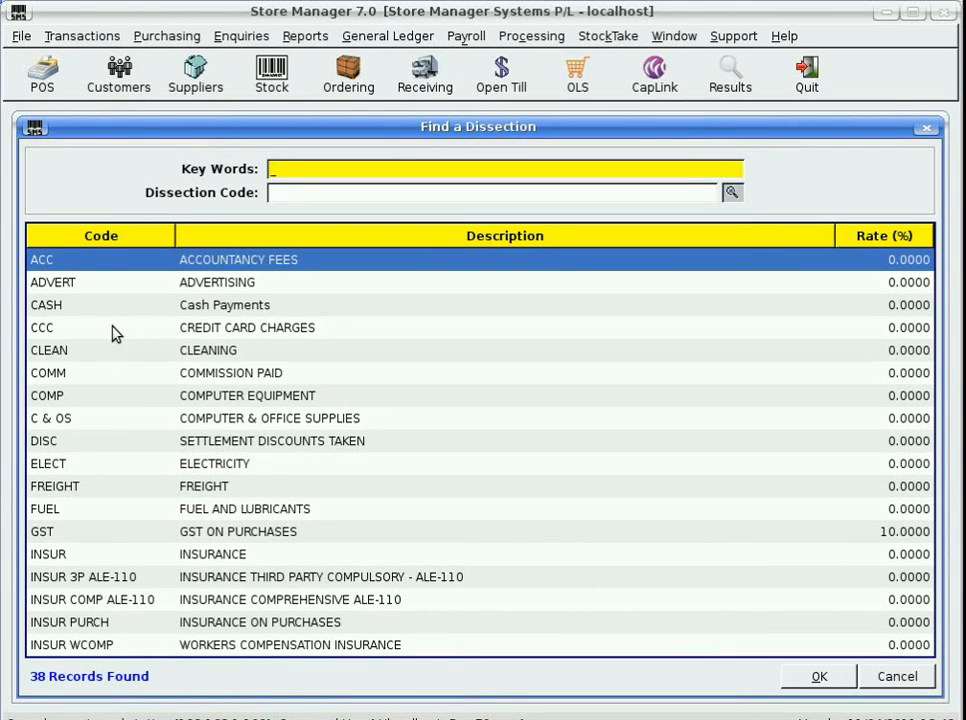
type("G")
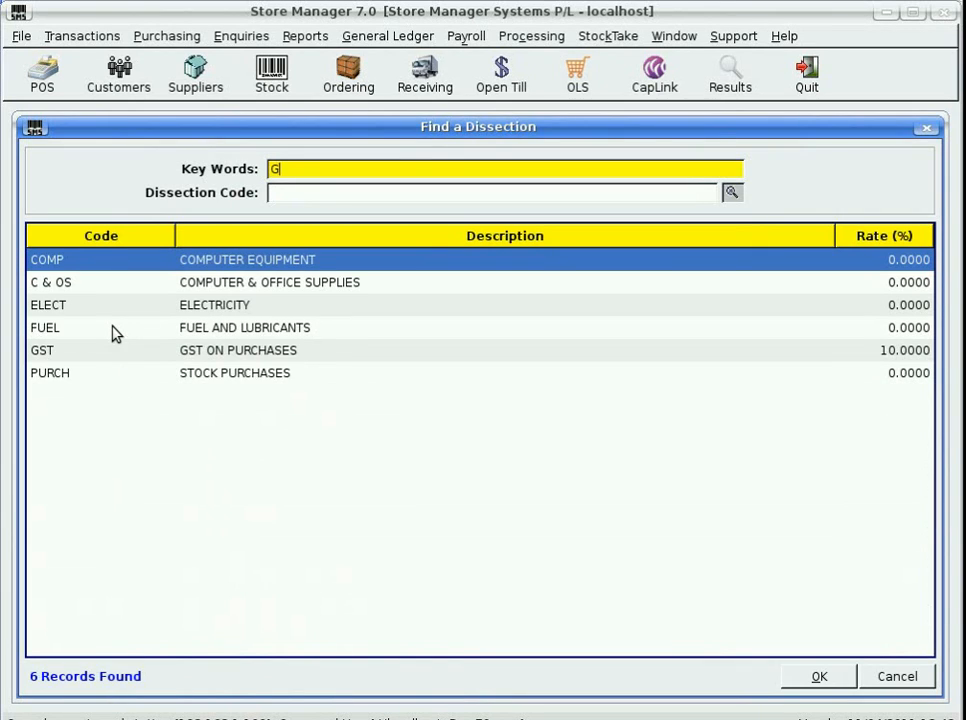
type("ST")
key("Down")
key("Down")
key("Down")
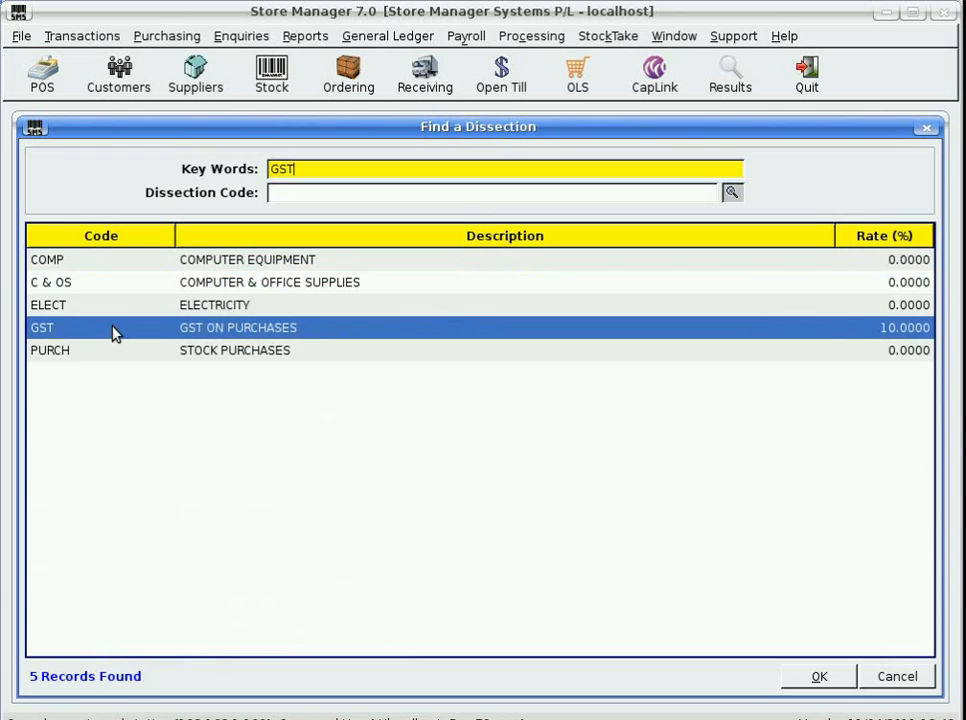
key("Return")
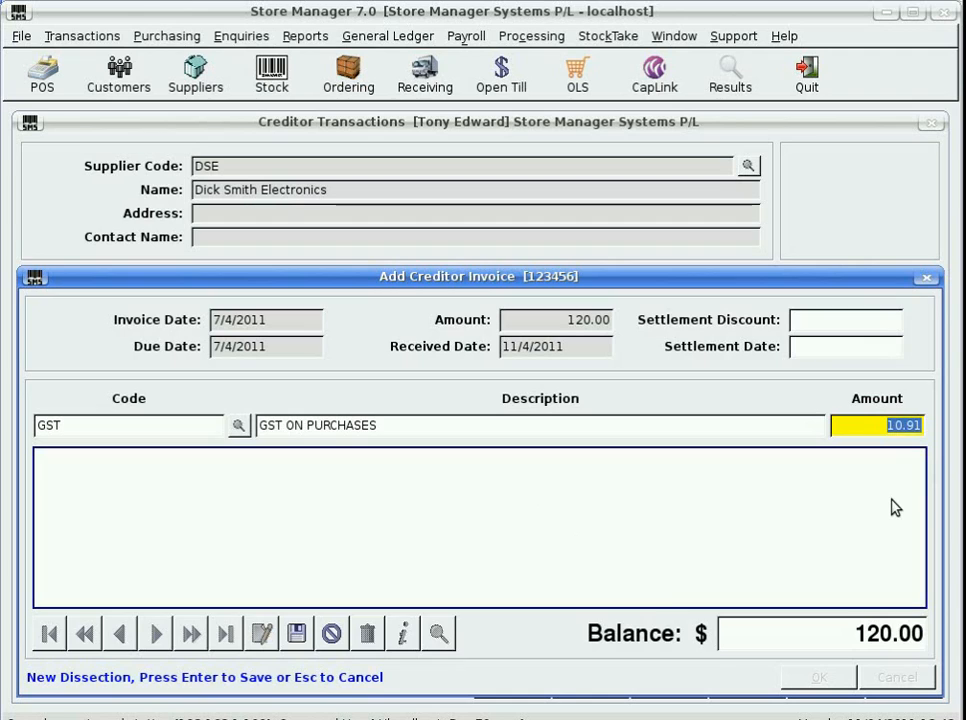
Save the GST dissection line with an amount of 10.91
left_click(920, 427)
key("BackSpace")
type("0")
key("BackSpace")
type("1")
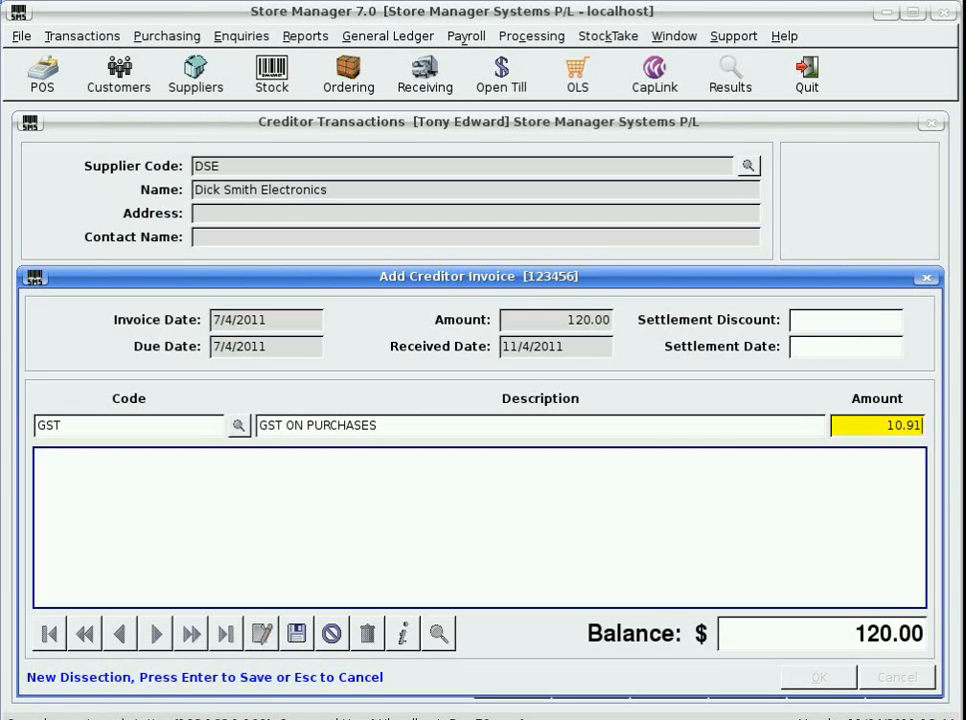
key("Return")
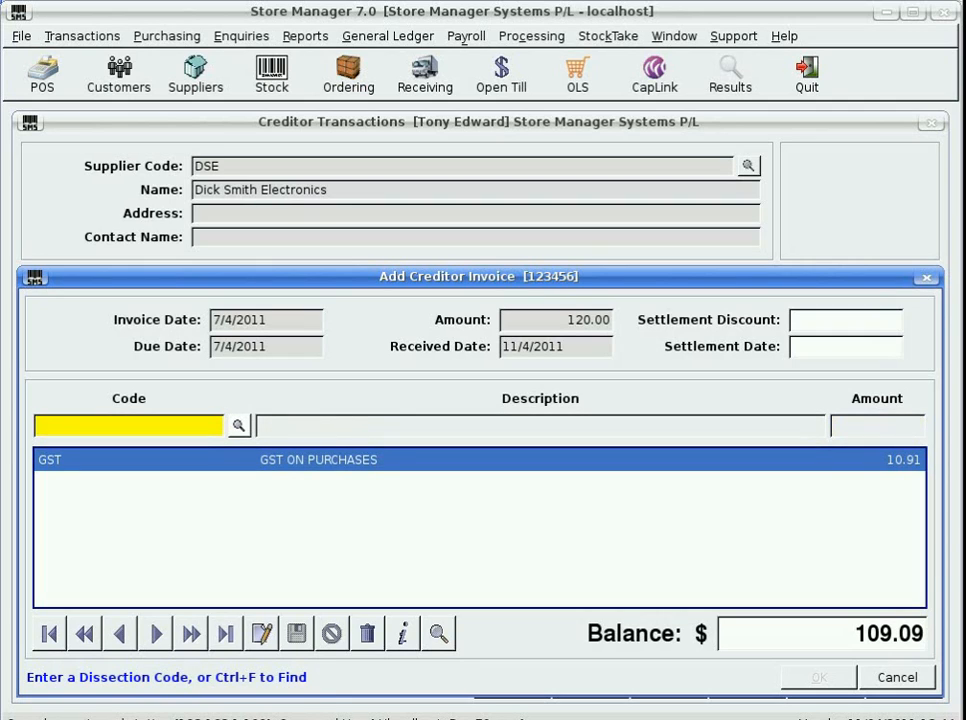
Add a FREIGHT dissection line of 6.00 using dissection code FR
type("FR")
key("Return")
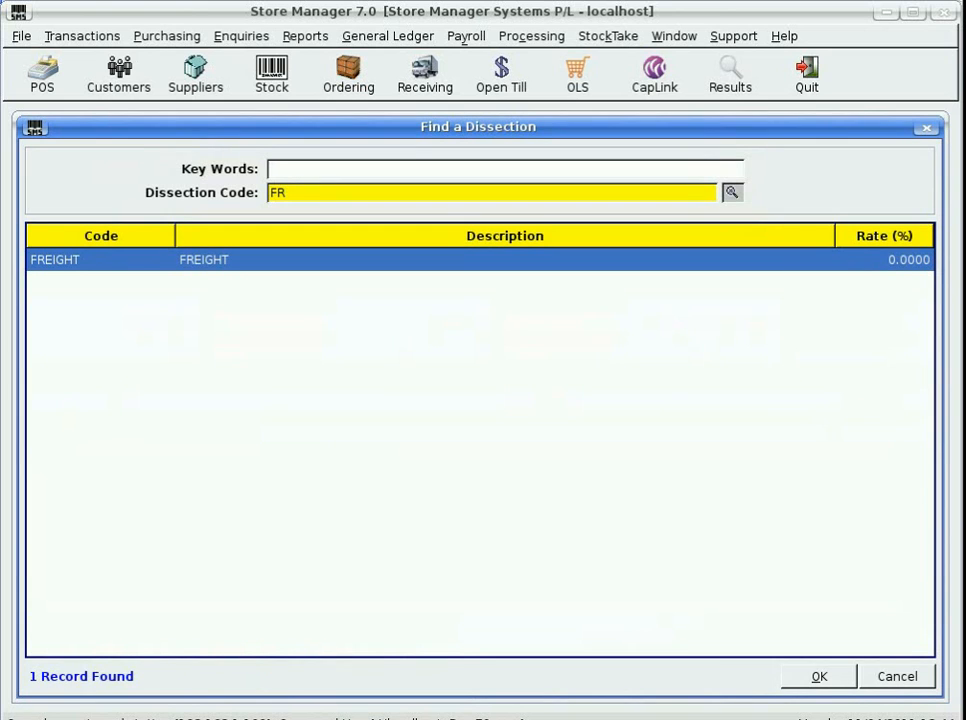
key("Return")
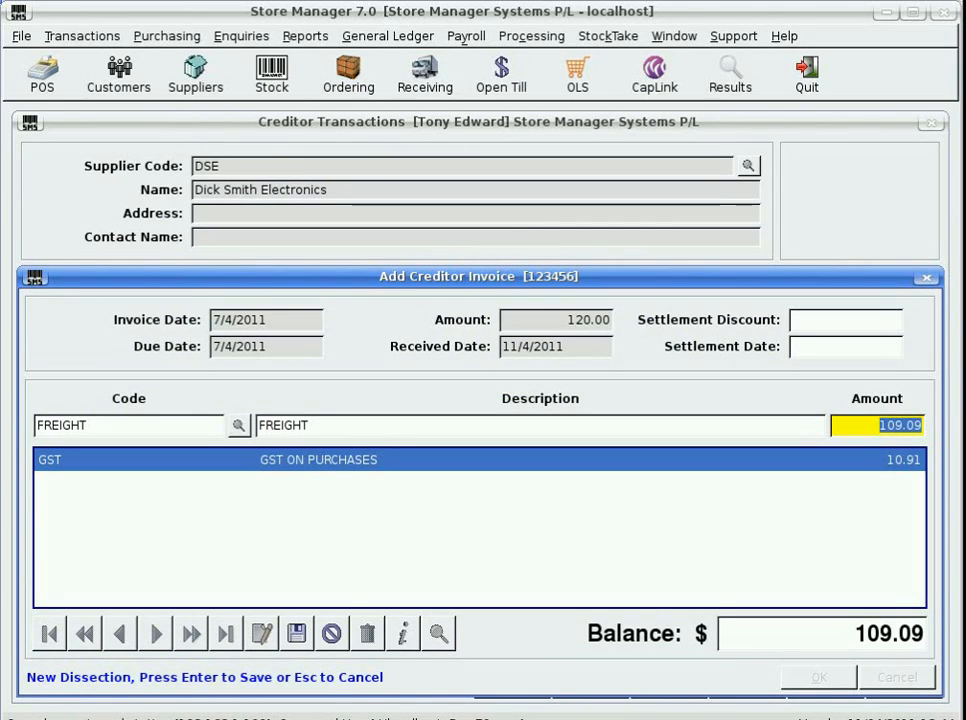
type("6")
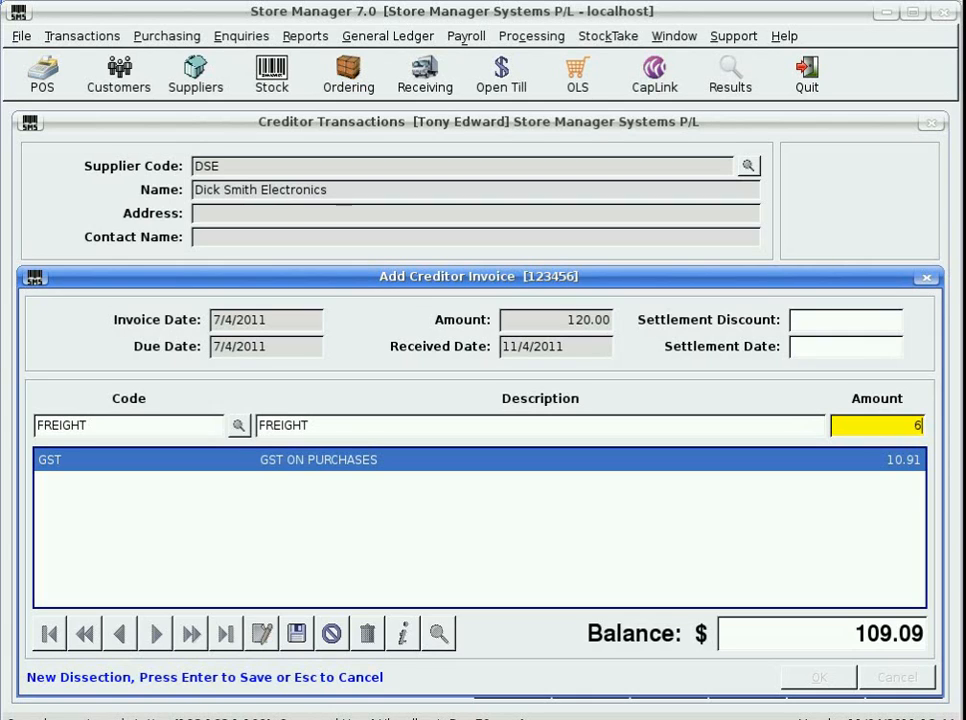
key("Return")
Add a PURCH stock purchases dissection for the remaining 103.09 and save the invoice
type("PUR")
key("Return")
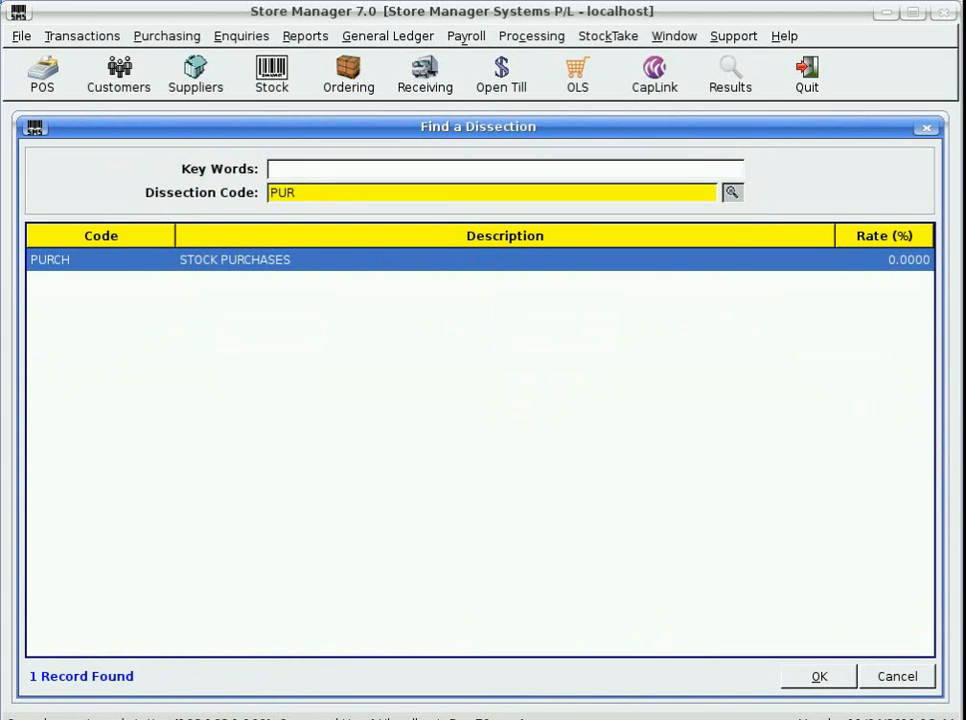
key("Return")
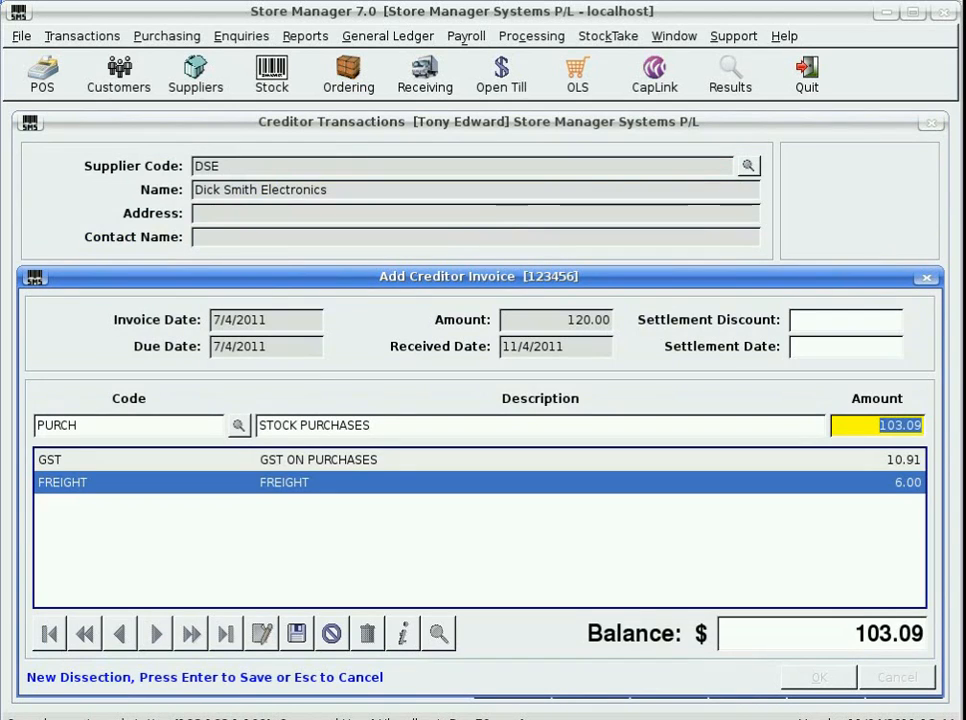
key("Return")
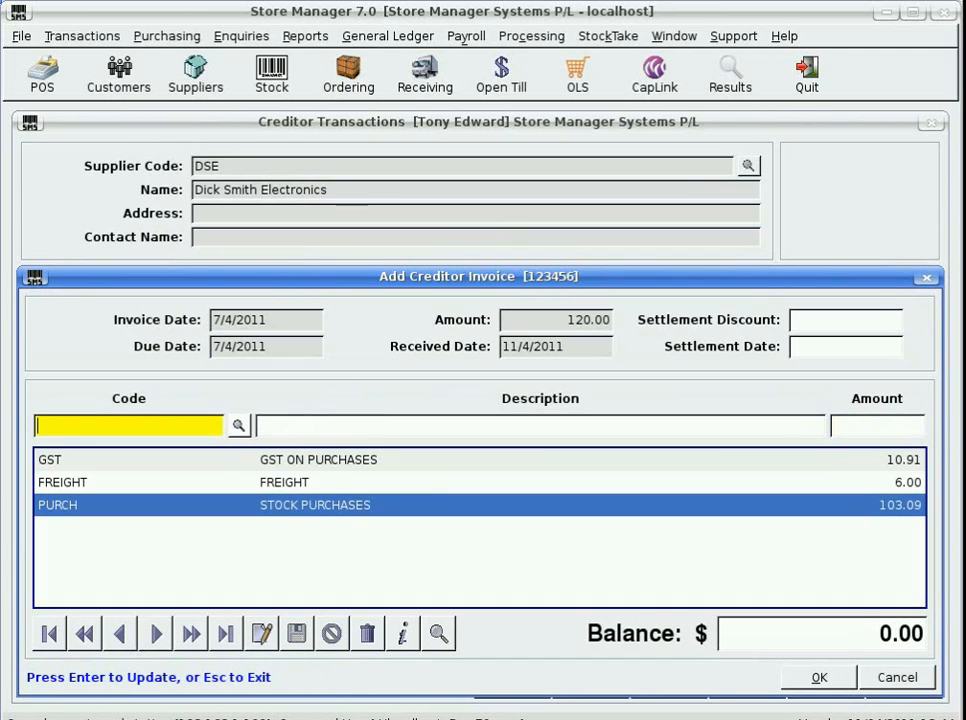
key("Return")
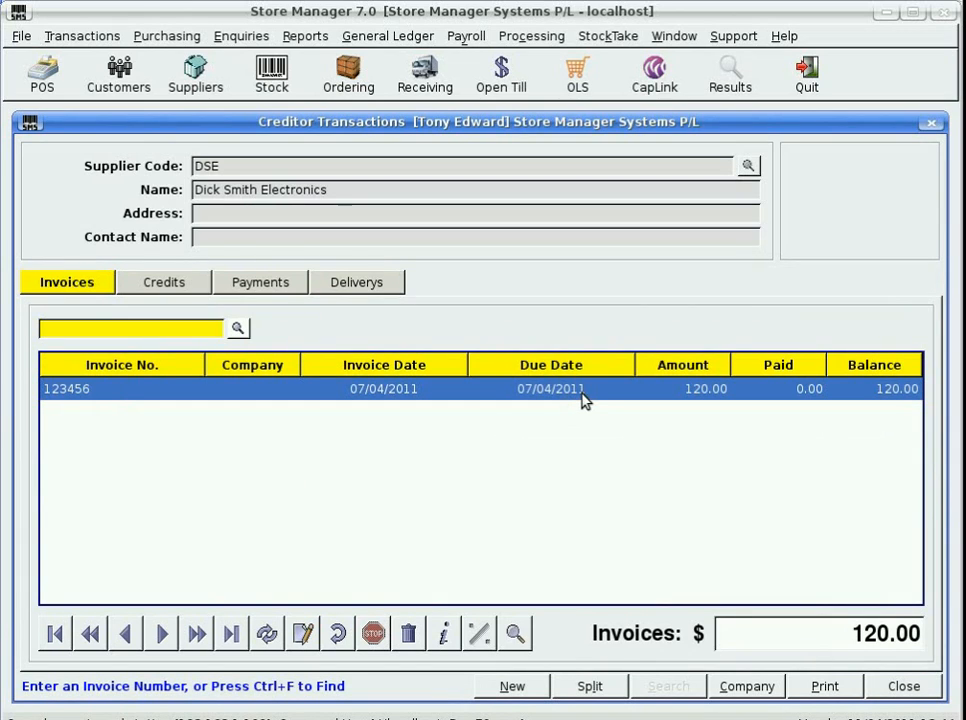
Select invoice 123456 for full payment on the Payments page and process the payment
left_click(278, 286)
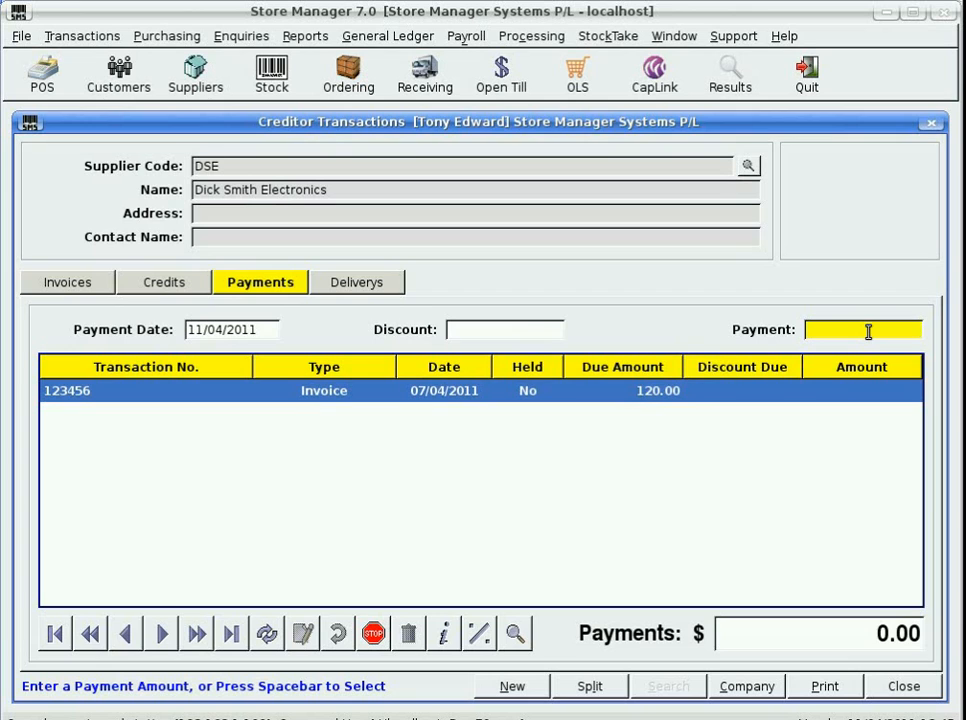
key("space")
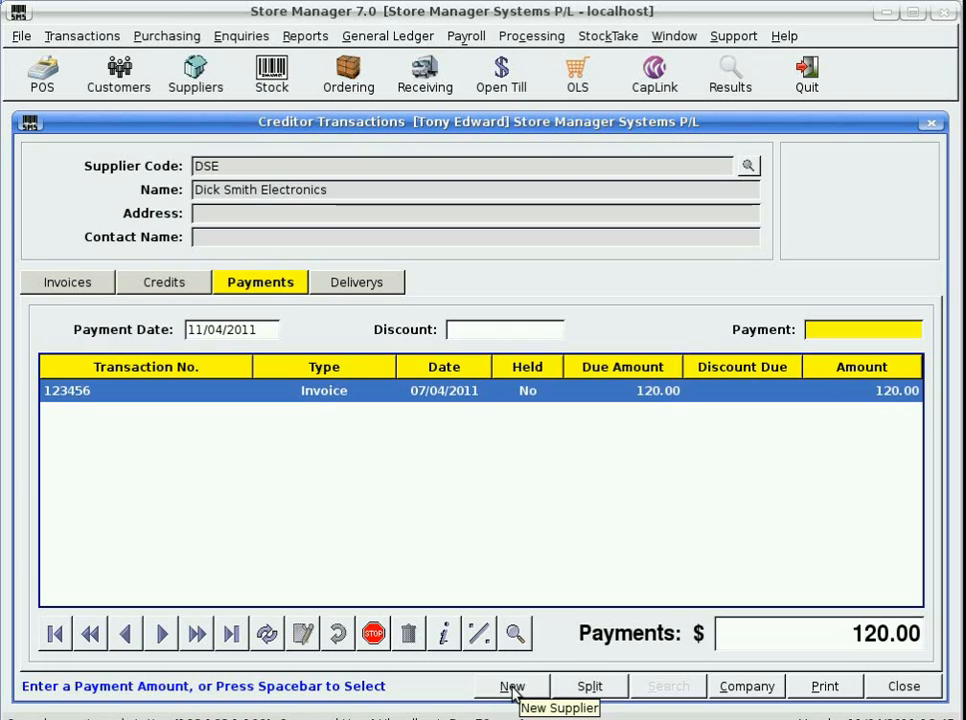
left_click(910, 690)
Enter cheque reference 483992 and choose to produce a remittance advice for the payment
left_click(378, 425)
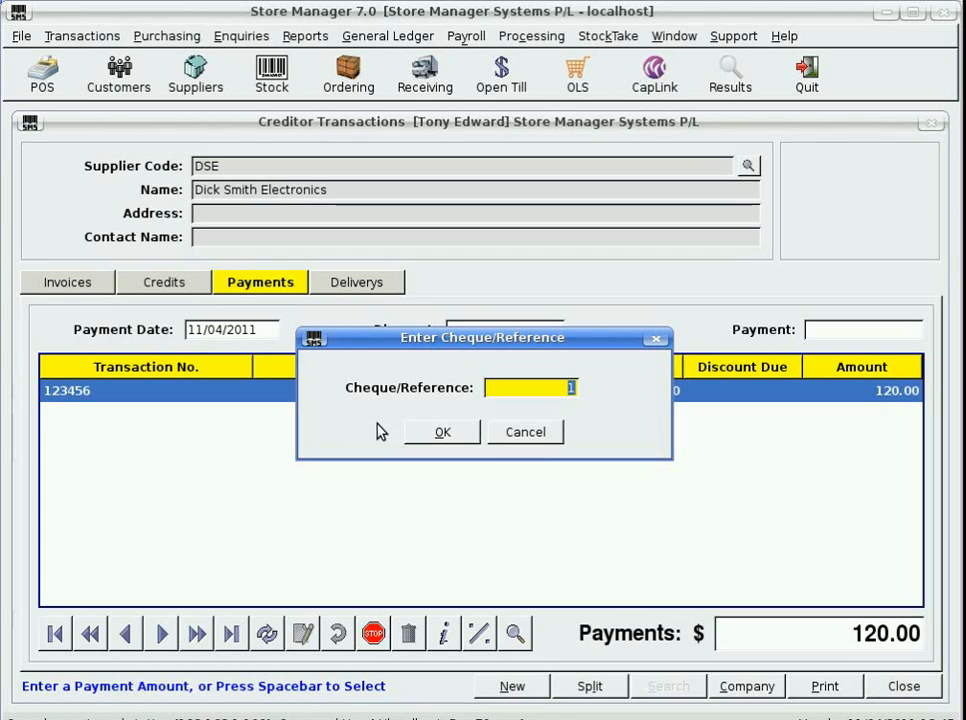
type("483992")
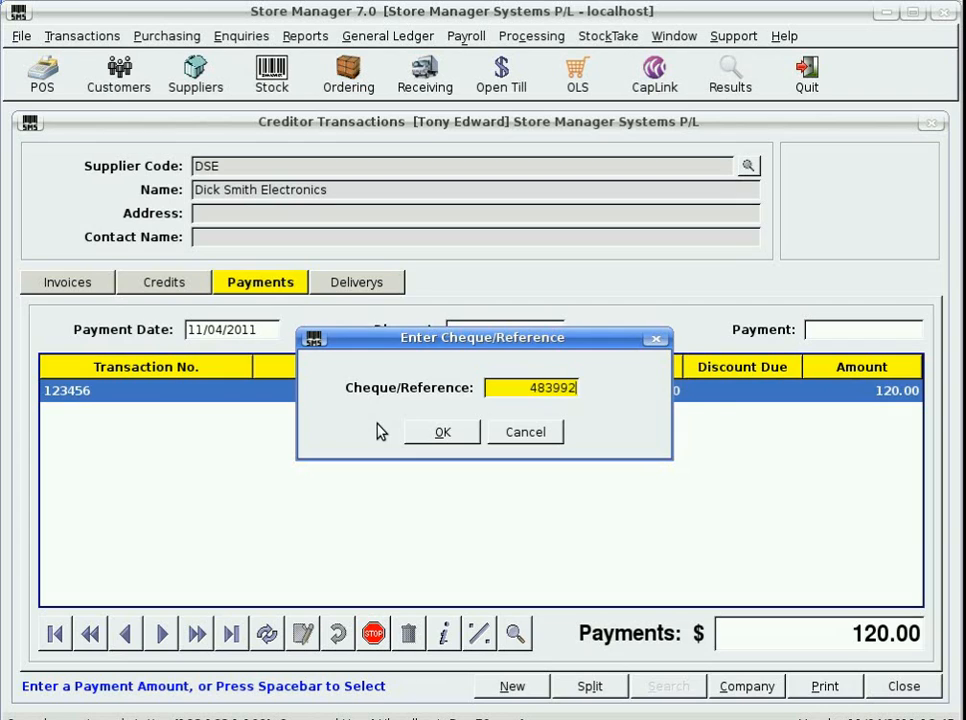
key("Return")
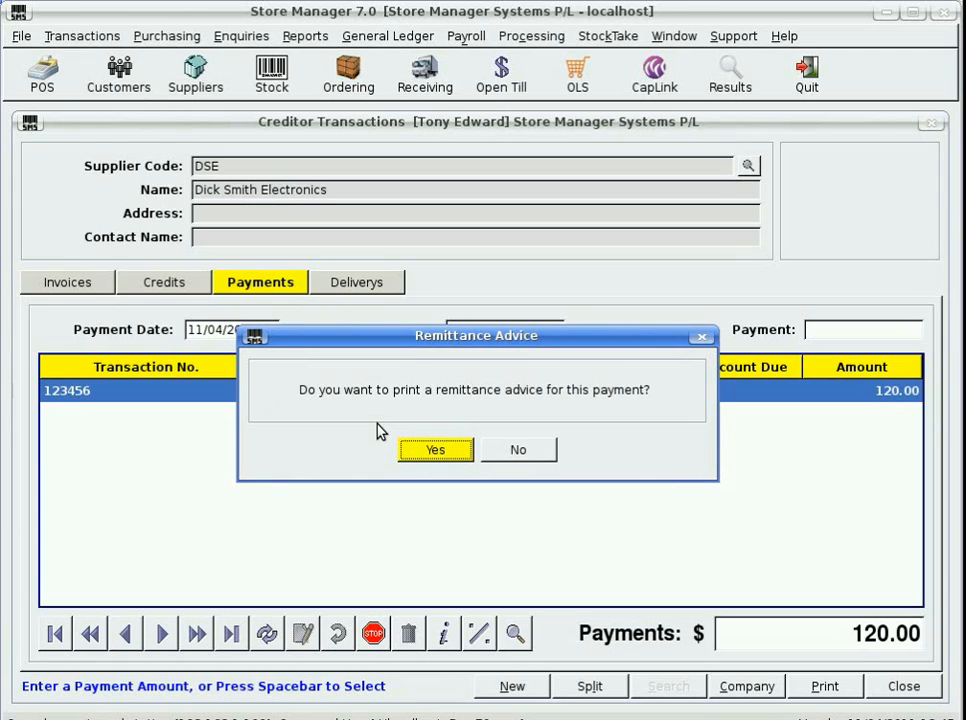
key("Return")
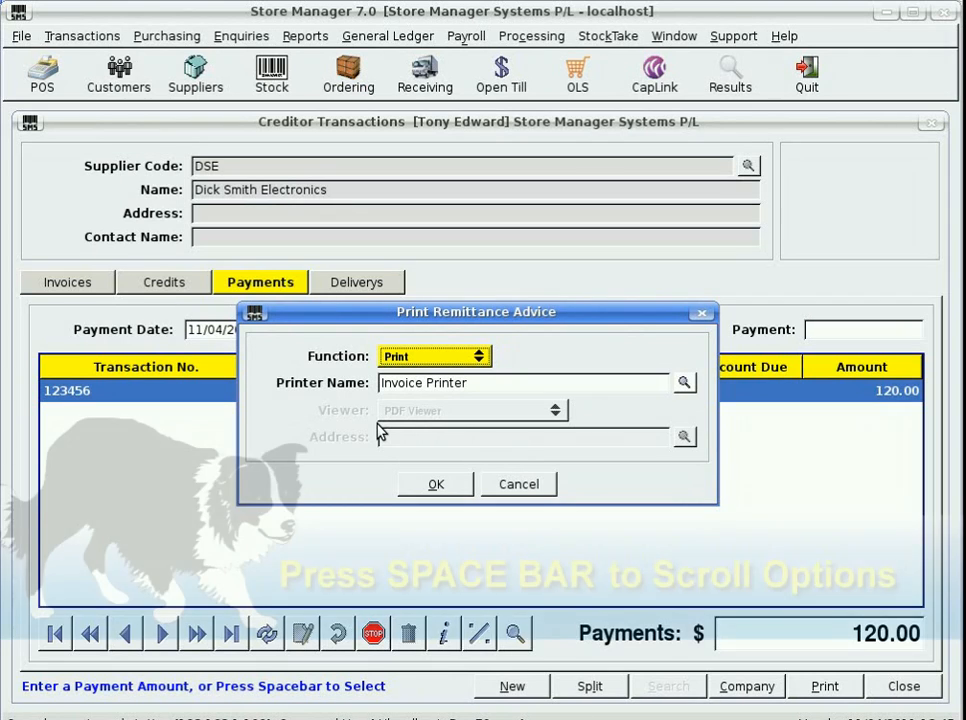
Switch the remittance advice function to View in PDF Viewer and scroll through the generated document
key("space")
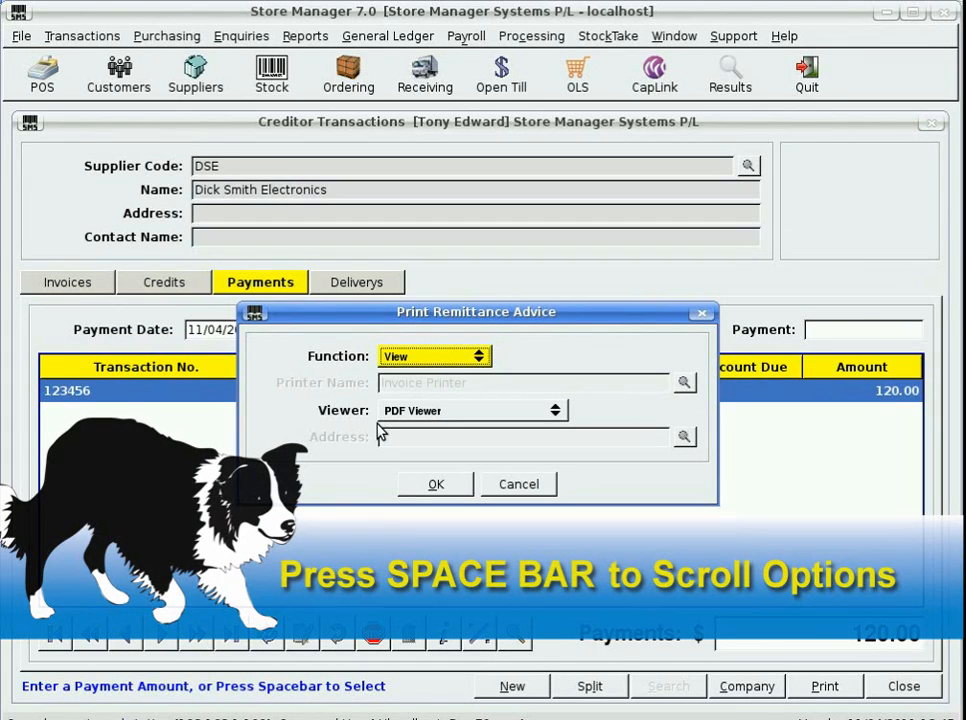
key("Return")
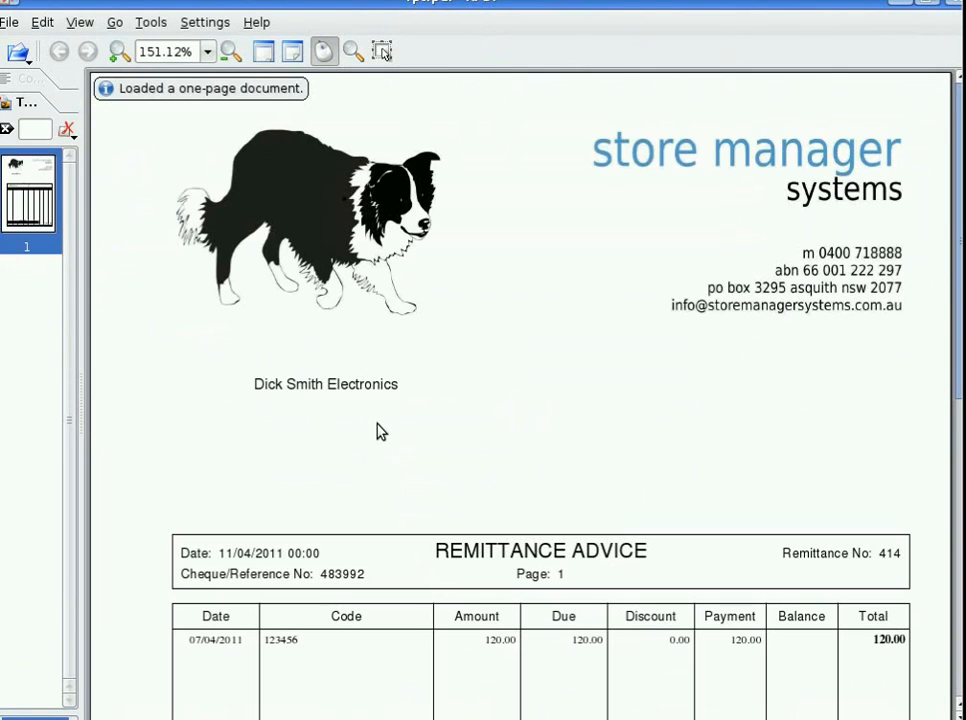
scroll(535, 248, "down", 5)
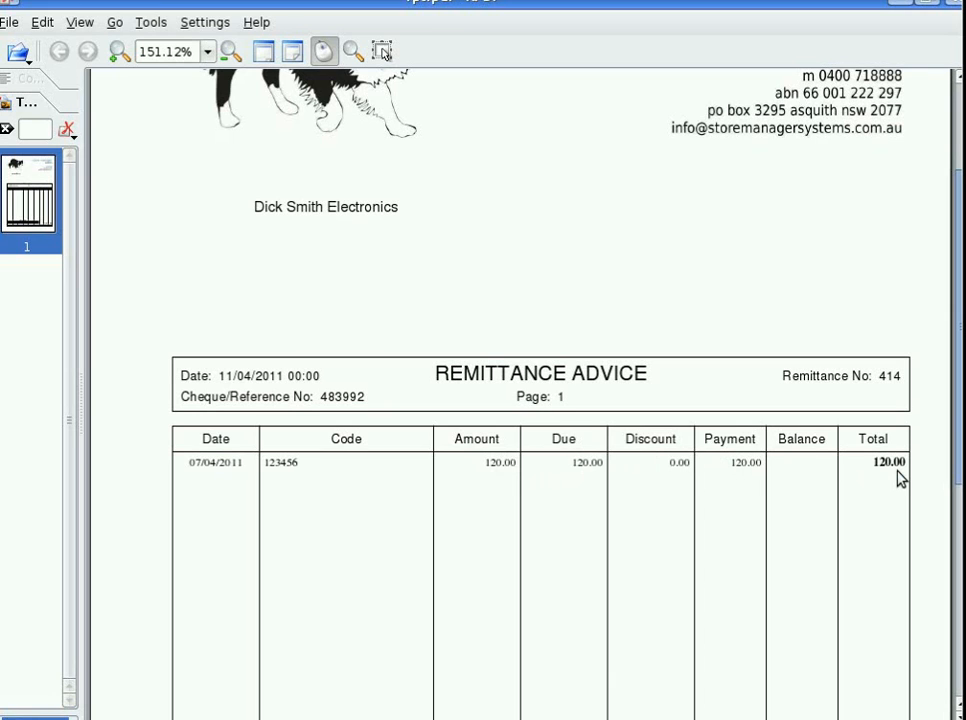
scroll(900, 482, "down", 10)
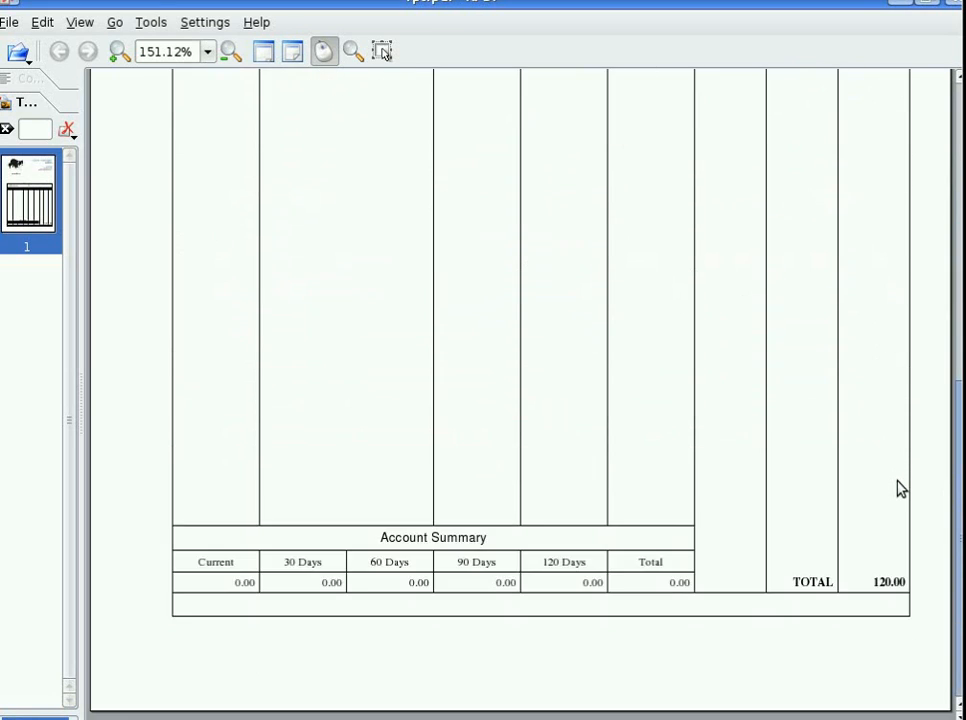
scroll(901, 485, "up", 8)
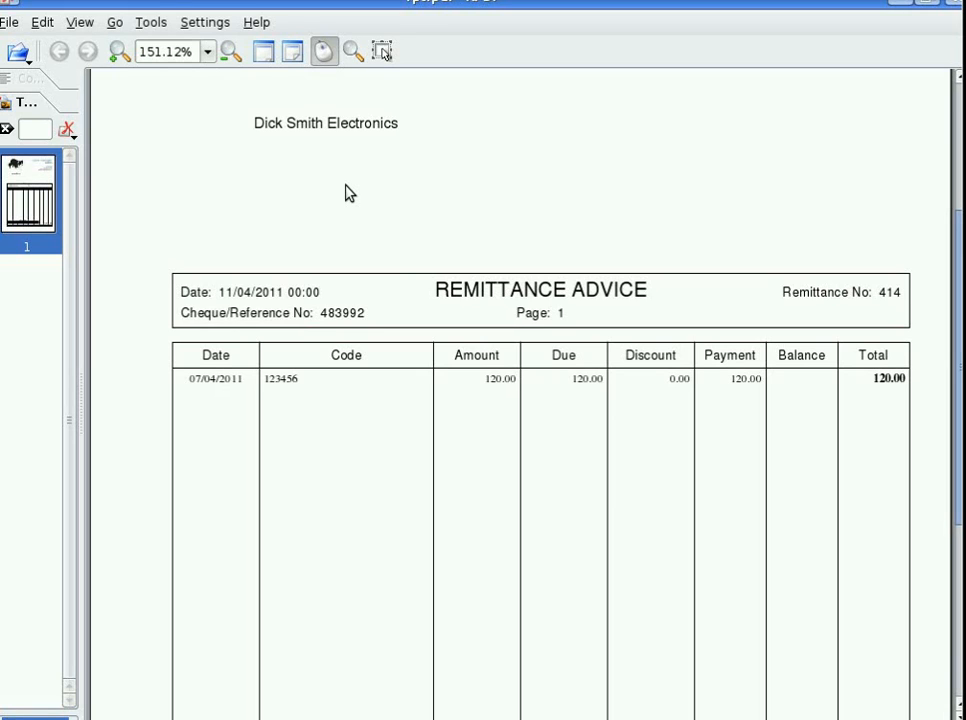
scroll(349, 195, "down", 5)
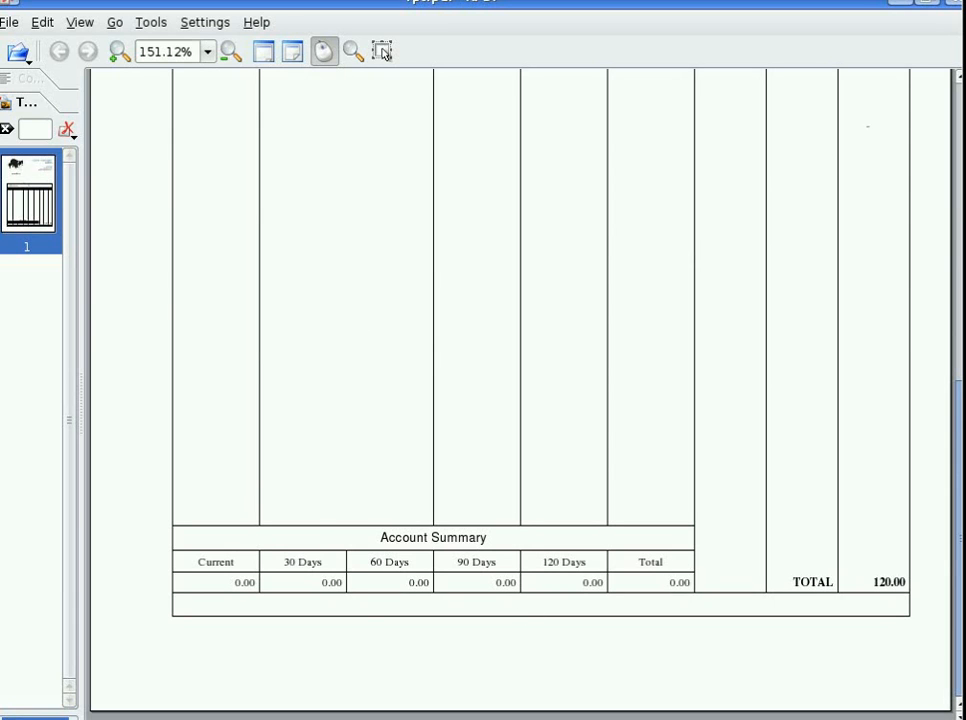
Close the PDF viewer and the Print Remittance Advice dialog
left_click(952, 9)
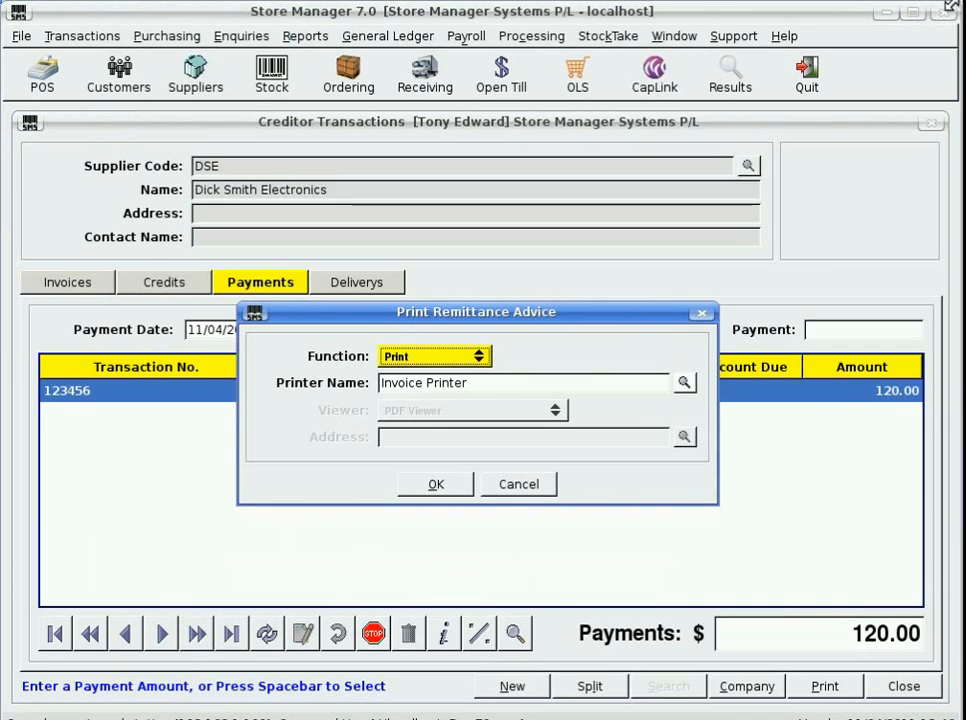
left_click(490, 485)
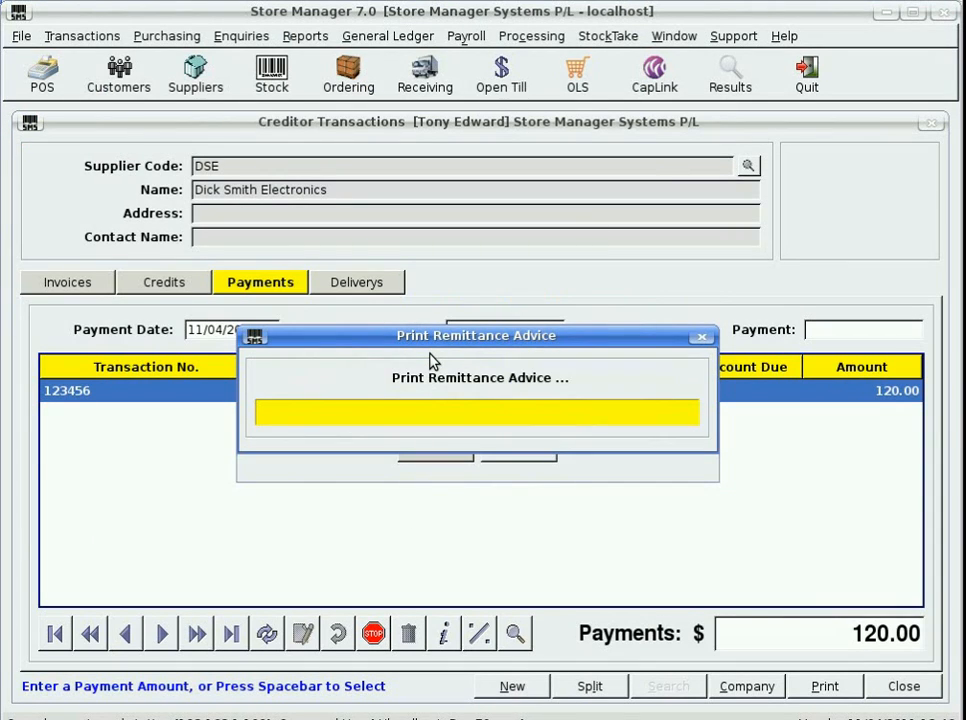